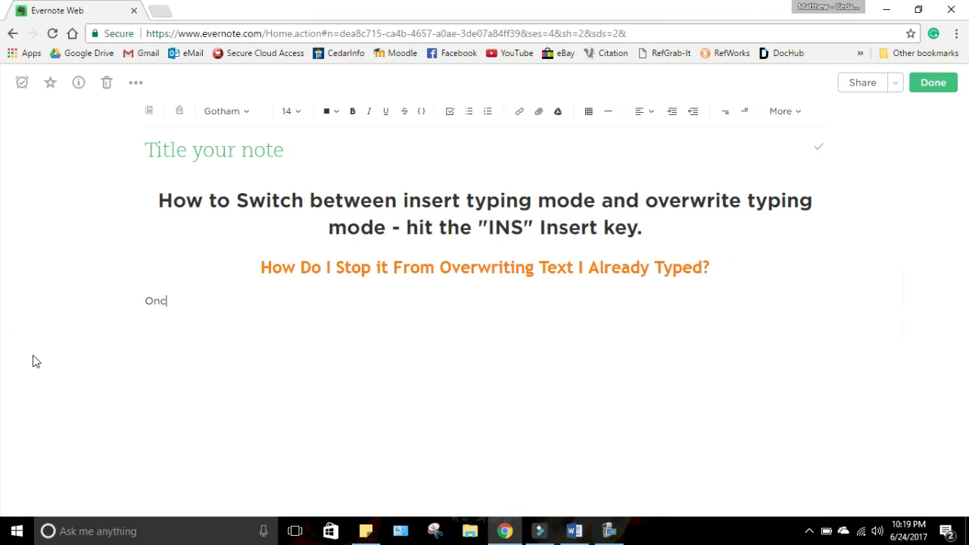
type("e upon")
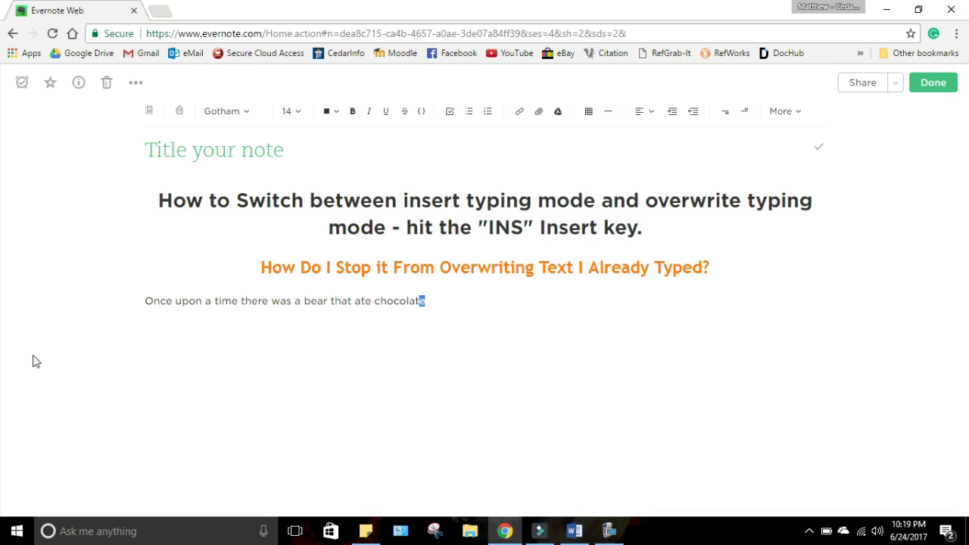
type("sdjh")
type("sdf")
- Step back into 'chocolate' so random letters overwrite its ending 'late'
key("Left")
key("Left")
key("Left")
key("Left")
key("Left")
key("Left")
type("sdkjfh")
type("skjflhjfl;ilvjkbsln;kfkljjm vujb,lkjglokjfl;zjlsvj")
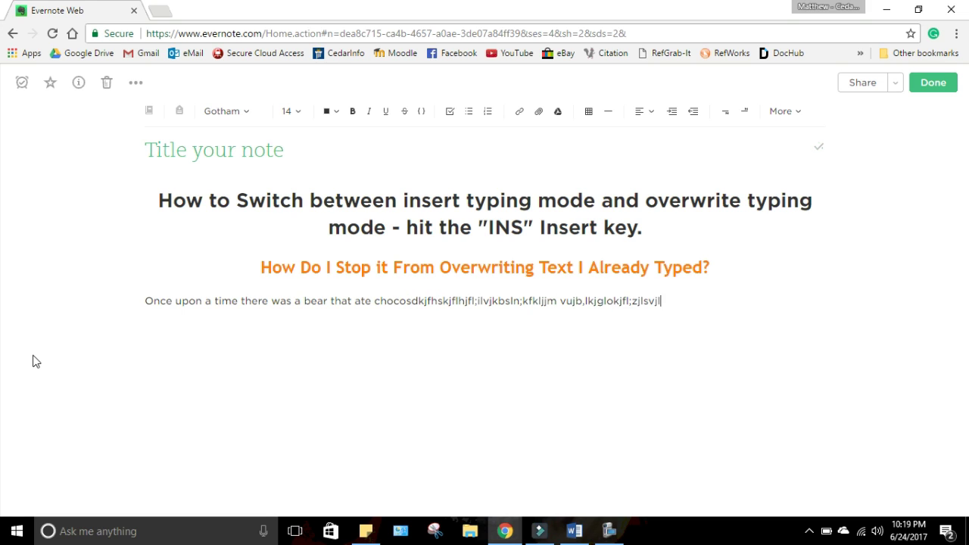
type("lkajkagjlkgjlkhgfjk")
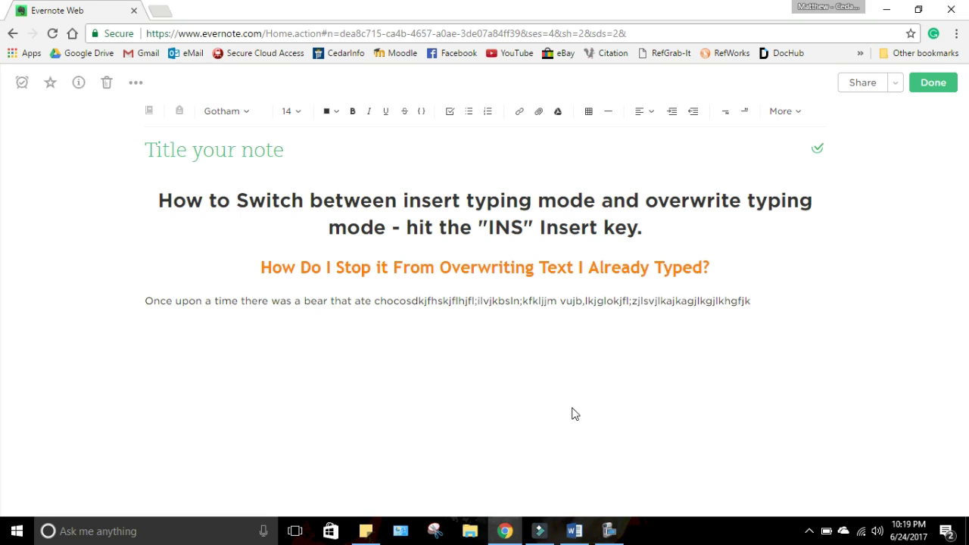
- Select a single letter within the random gibberish after 'choco'
left_click_drag(612, 301, 618, 300)
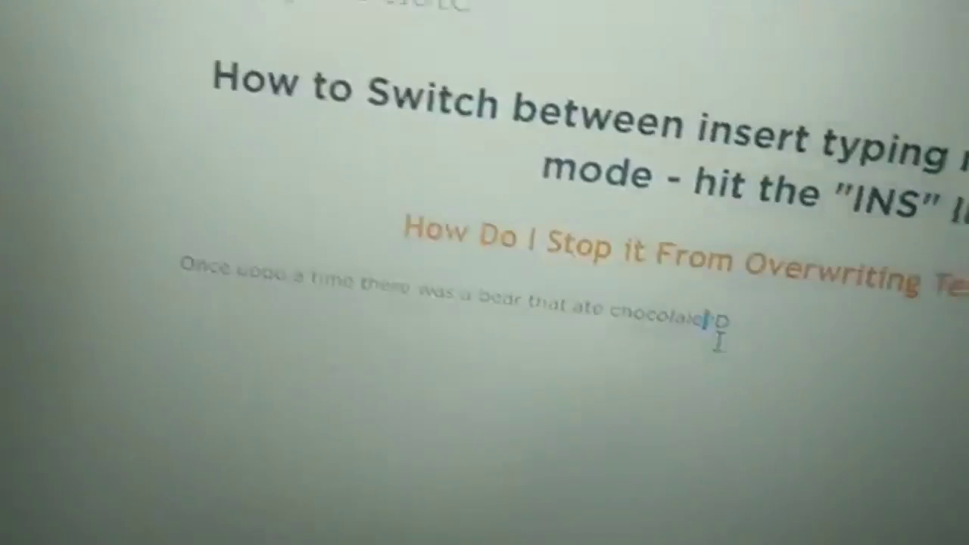
- Leave overwrite mode so a space is inserted between 'chocolate' and the trailing D
key("Left")
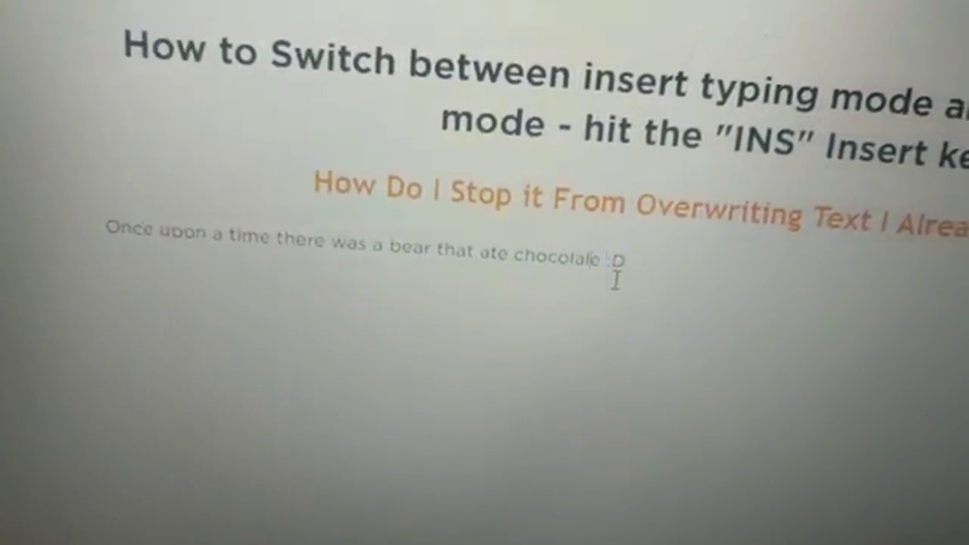